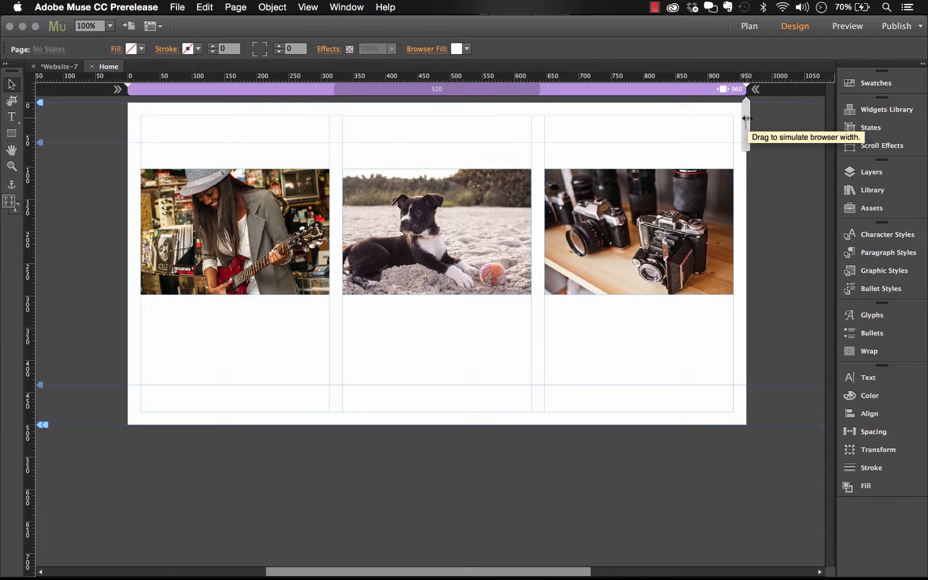
# - Narrow the simulated browser width to about 650 and add a breakpoint there
pyautogui.moveTo(744, 120); pyautogui.dragTo(645, 140)
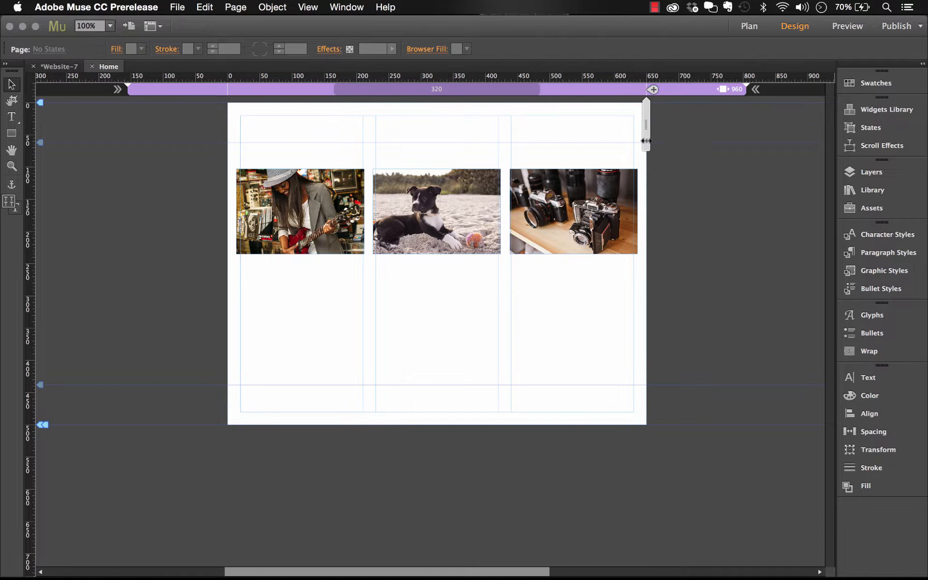
pyautogui.click(653, 90)
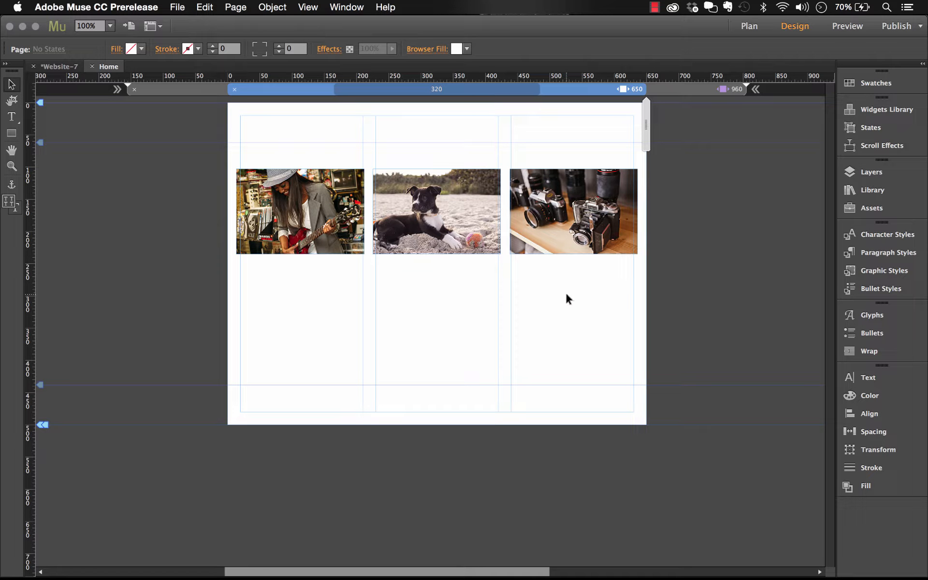
# - Move the dog and camera images down the page to about Y 414, and place the guitarist image at X 20, Y 62
pyautogui.moveTo(573, 290); pyautogui.dragTo(464, 217)
pyautogui.moveTo(463, 223); pyautogui.dragTo(380, 403)
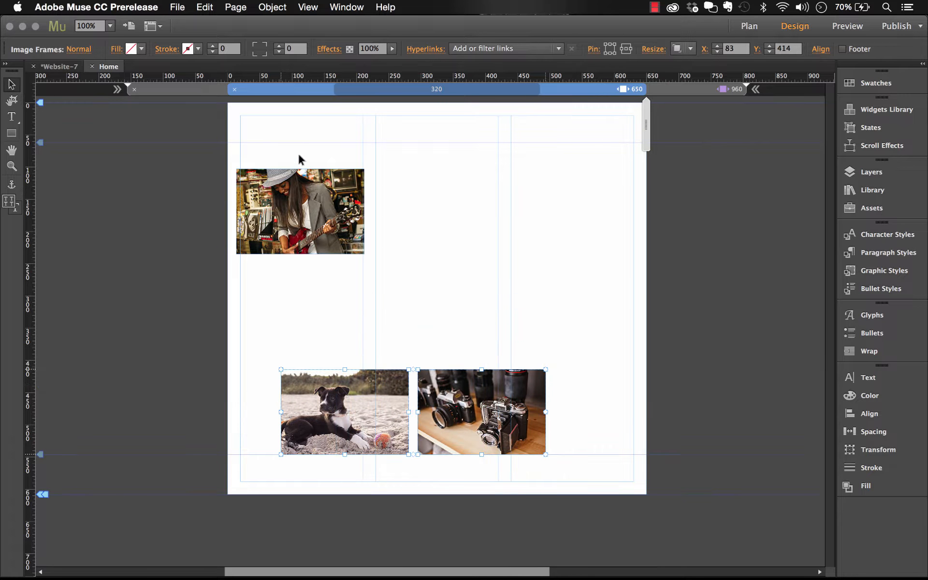
pyautogui.moveTo(316, 202); pyautogui.dragTo(320, 176)
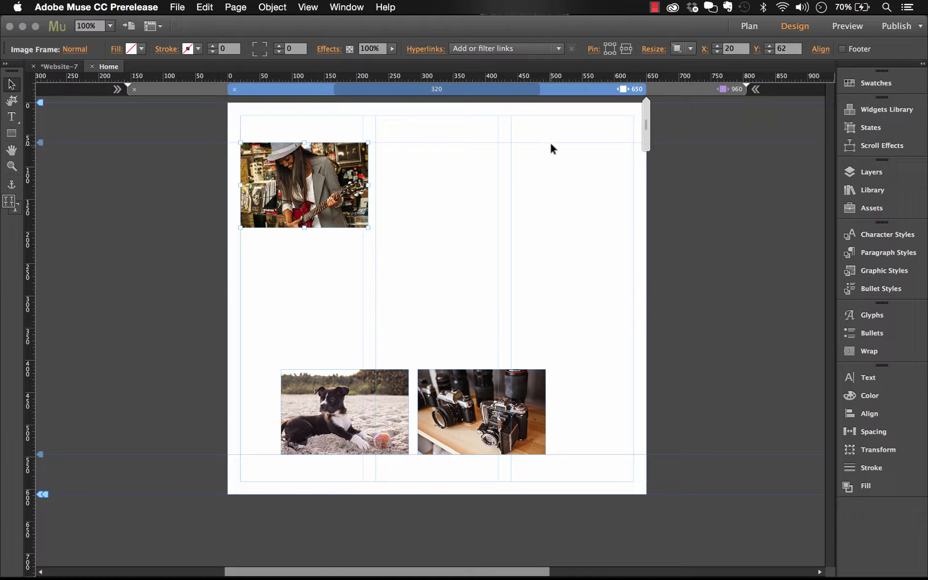
# - Set the 650 breakpoint's column count to 2 in its properties
pyautogui.rightClick(622, 89)
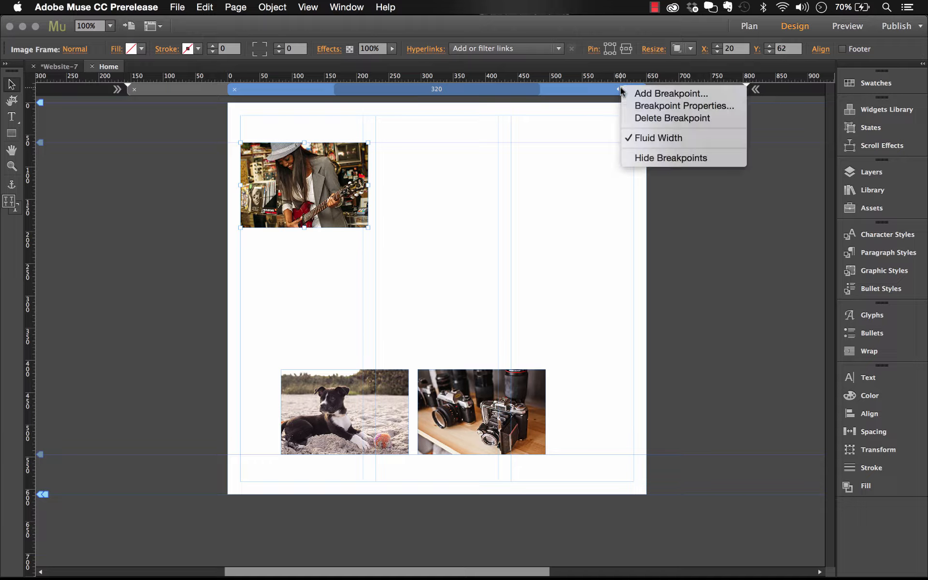
pyautogui.click(647, 106)
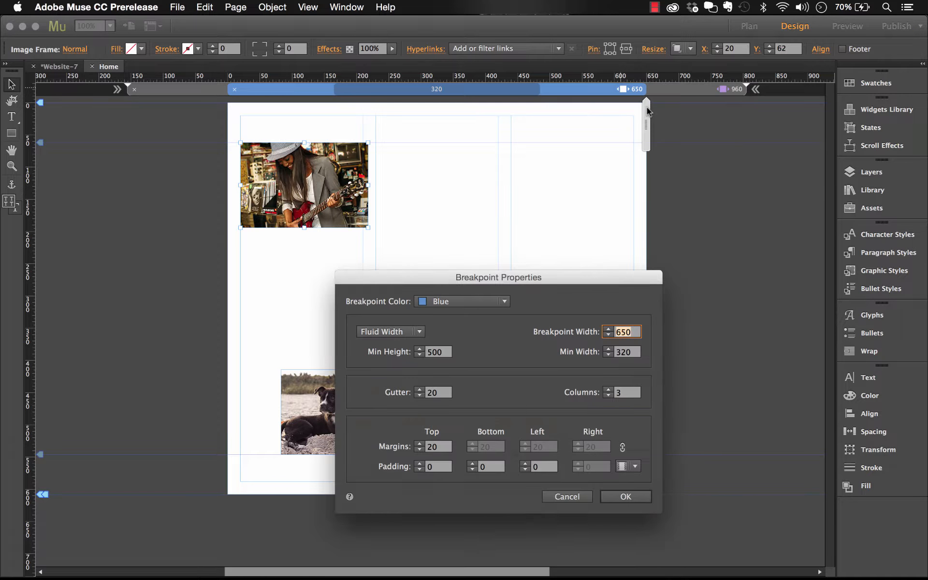
pyautogui.click(608, 395)
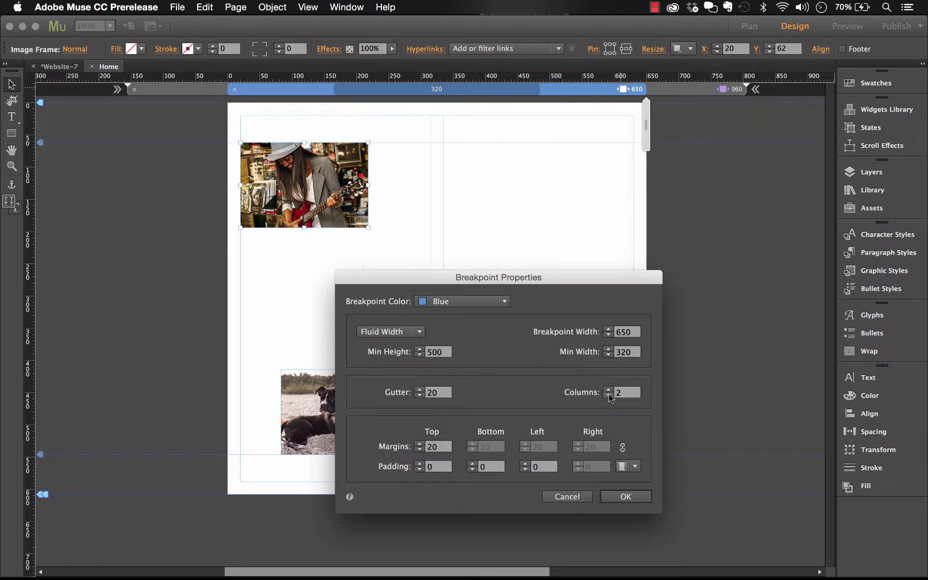
pyautogui.click(625, 496)
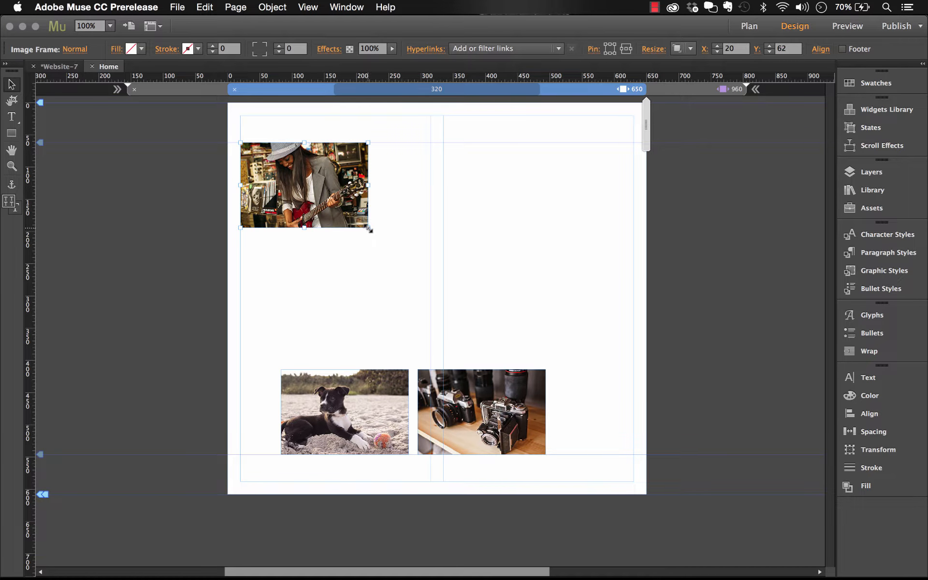
# - Enlarge the guitarist image to fill the first column, and place the dog image beside it, enlarged to fill the second column
pyautogui.moveTo(369, 229); pyautogui.dragTo(429, 262)
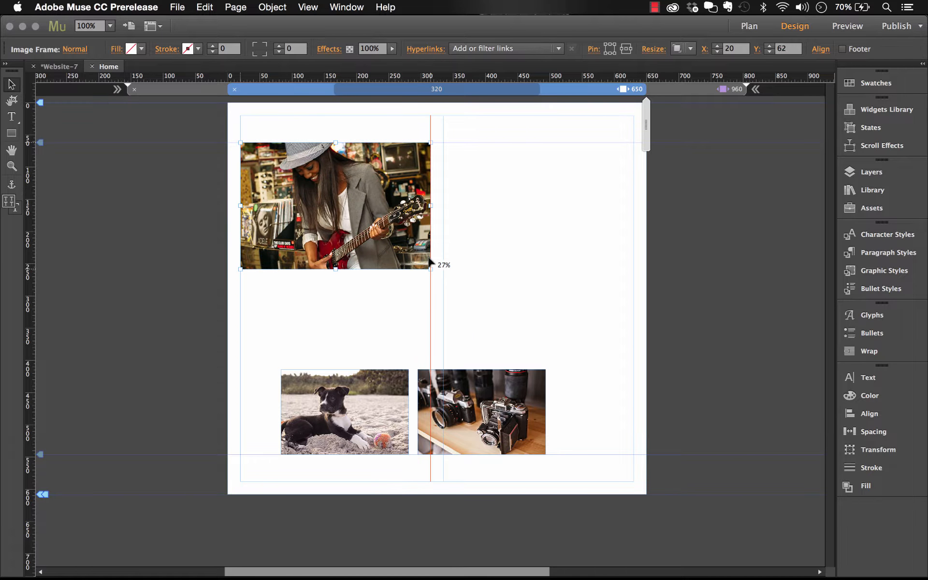
pyautogui.moveTo(354, 396); pyautogui.dragTo(515, 167)
pyautogui.moveTo(572, 230); pyautogui.dragTo(634, 266)
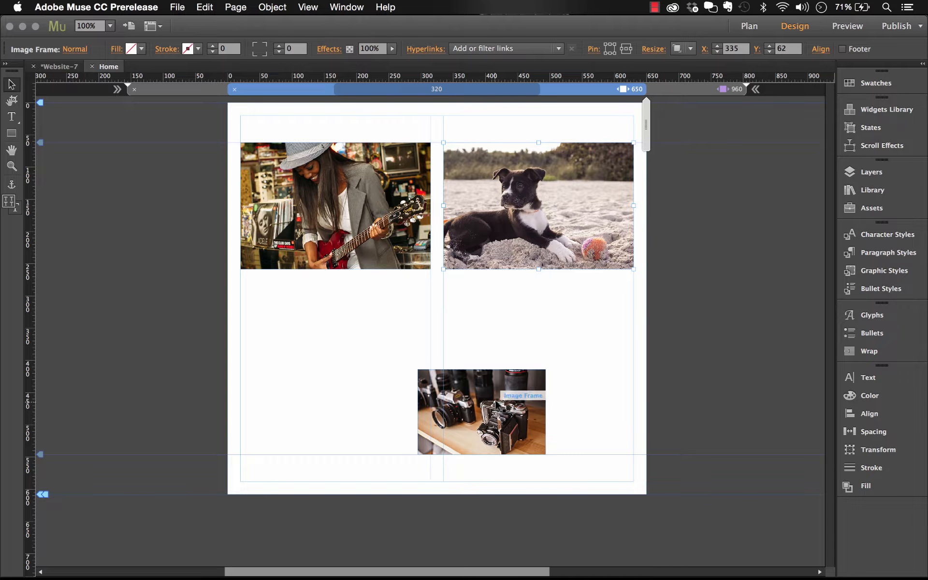
# - Place the camera image below the other two at the left margin and enlarge it to span both columns
pyautogui.moveTo(459, 381); pyautogui.dragTo(282, 295)
pyautogui.moveTo(369, 372); pyautogui.dragTo(634, 425)
pyautogui.click(672, 333)
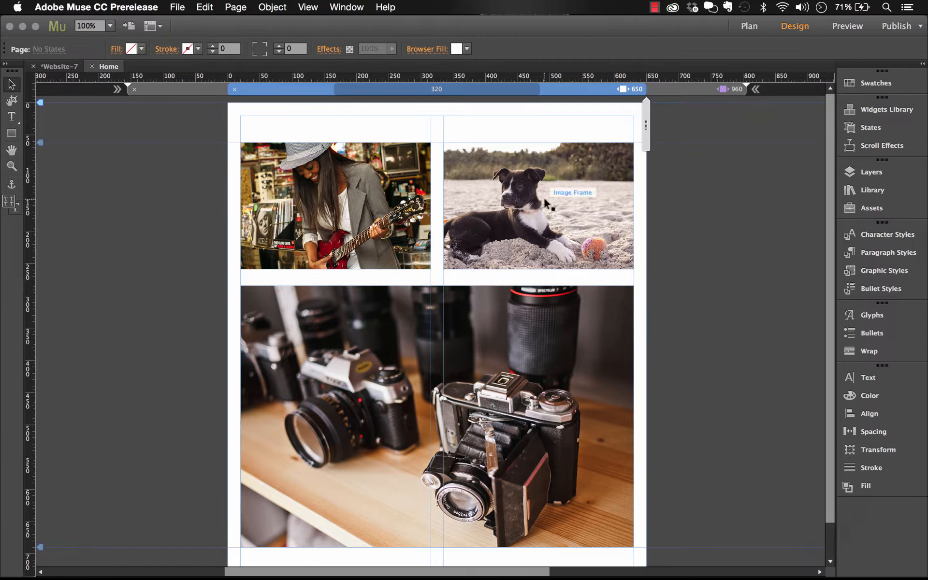
# - Compare the 960 and 650 layouts by narrowing the simulated browser width from the 960 breakpoint
pyautogui.click(734, 92)
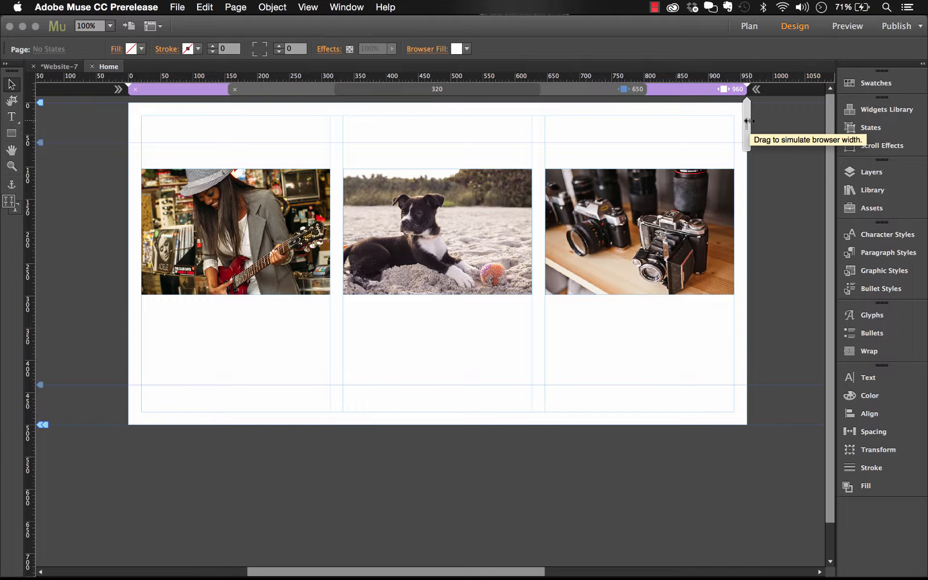
pyautogui.moveTo(744, 112); pyautogui.dragTo(639, 135)
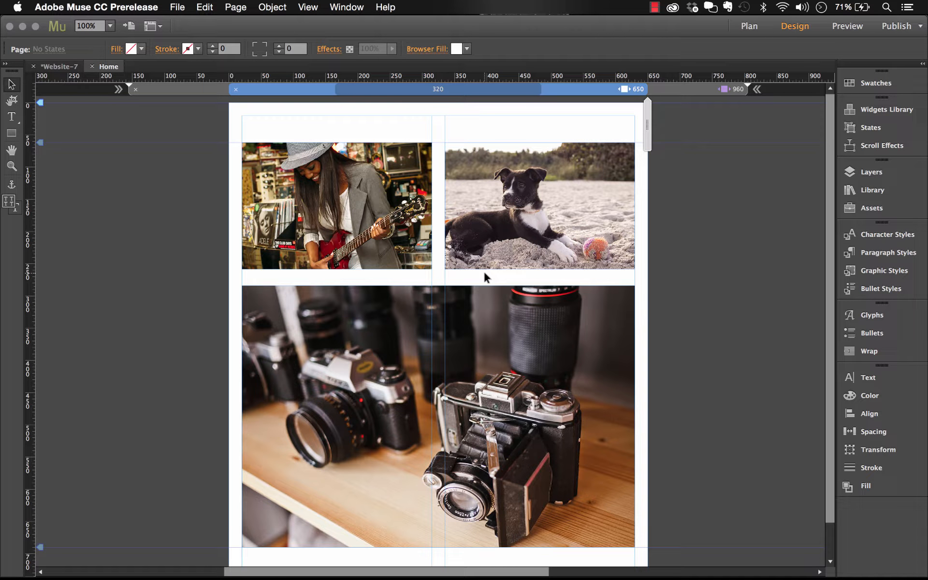
# - Delete the dog image at the 650 breakpoint, check the 960 layout, and undo the deletion
pyautogui.click(510, 210)
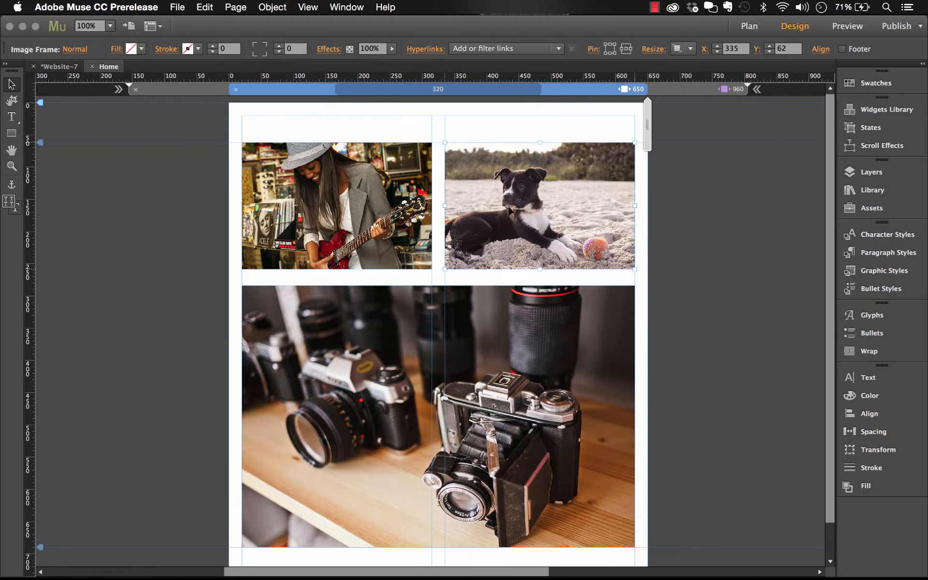
pyautogui.press('Delete')
pyautogui.click(717, 88)
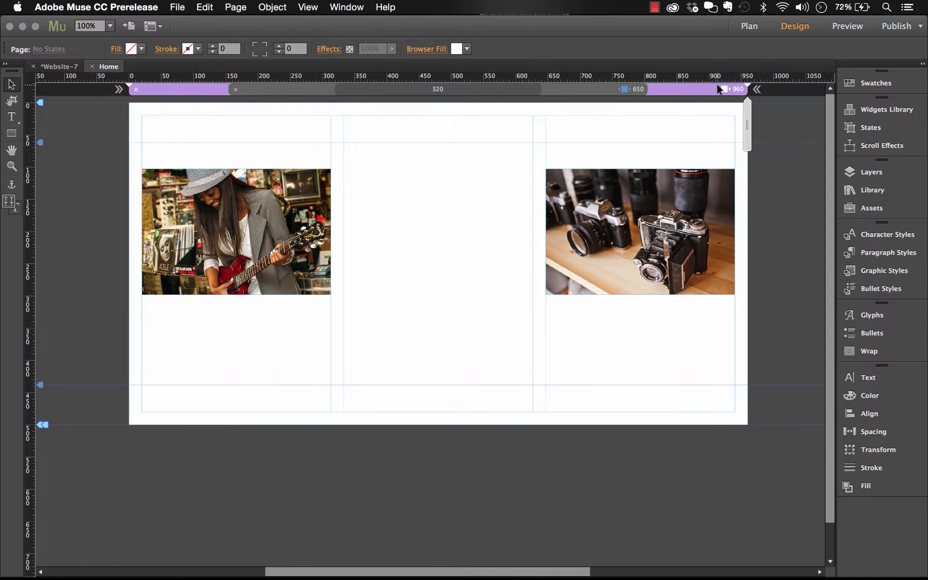
pyautogui.press('super+z')
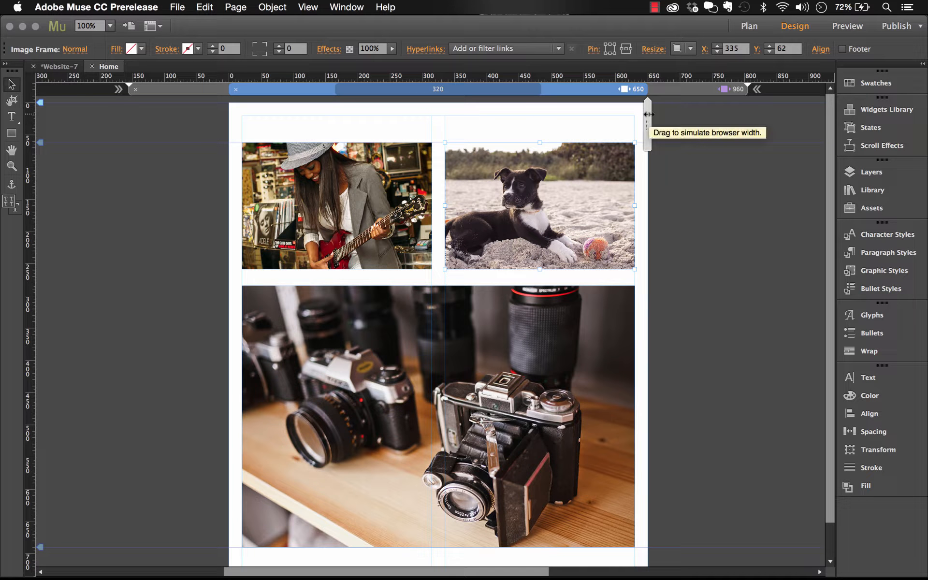
# - Add a breakpoint at a width of 390 and reduce its grid to a single column
pyautogui.moveTo(636, 112); pyautogui.dragTo(564, 133)
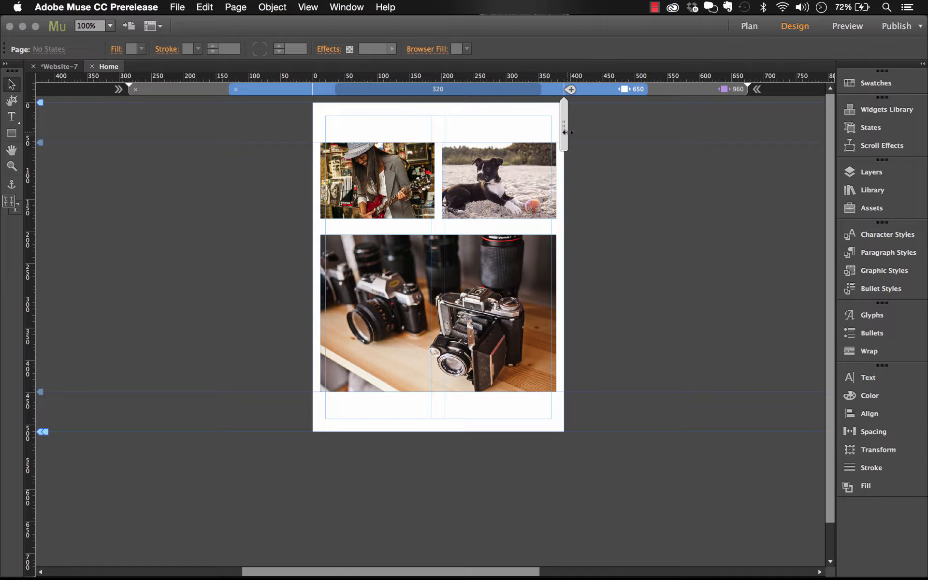
pyautogui.click(569, 90)
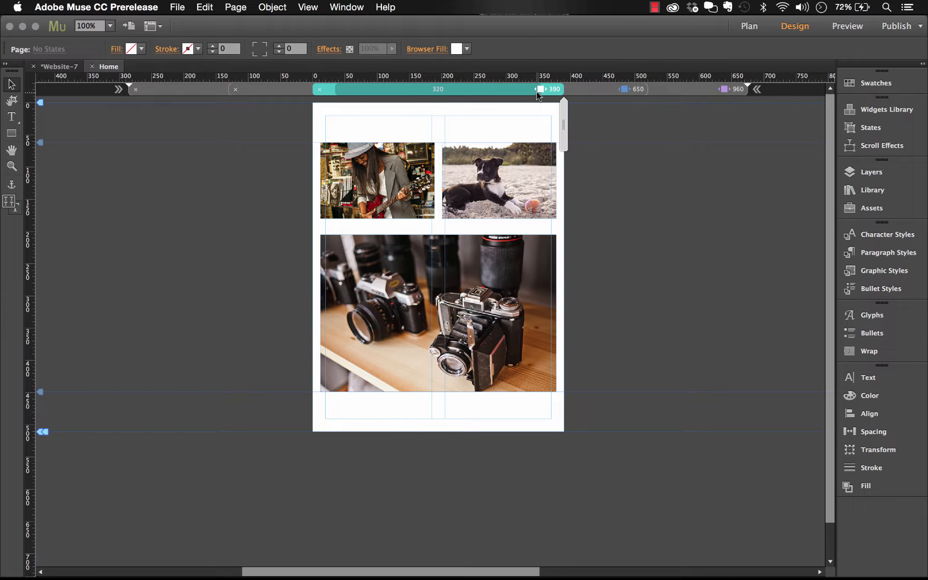
pyautogui.rightClick(550, 89)
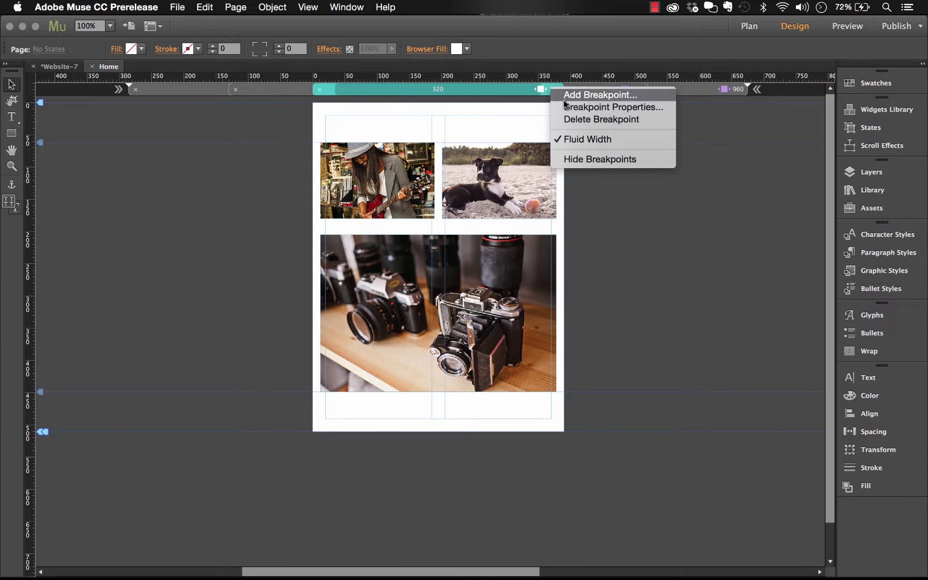
pyautogui.click(580, 107)
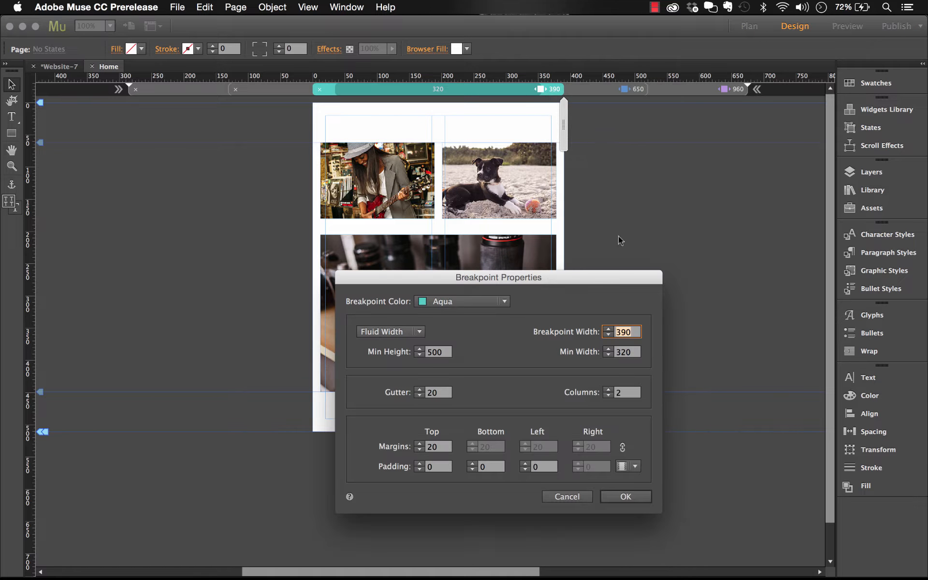
pyautogui.click(608, 396)
pyautogui.click(625, 497)
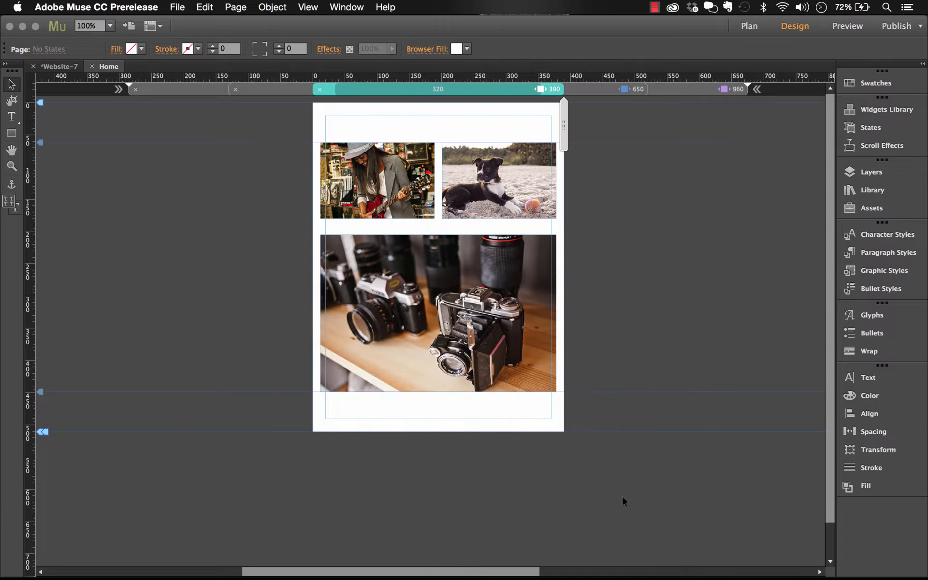
# - Move the camera and dog images down the page, and enlarge the guitarist image to the full column width
pyautogui.moveTo(474, 306); pyautogui.dragTo(482, 398)
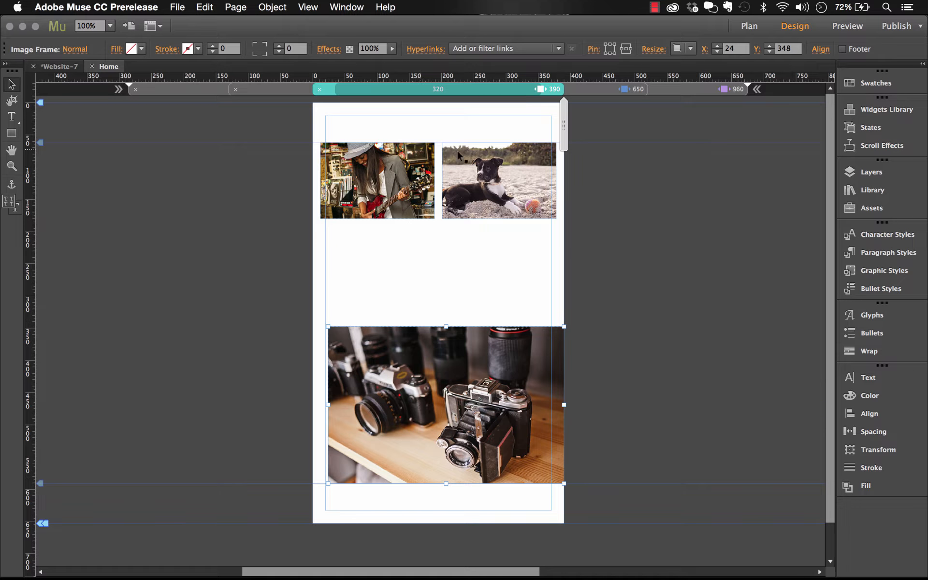
pyautogui.moveTo(482, 182); pyautogui.dragTo(440, 311)
pyautogui.moveTo(385, 198); pyautogui.dragTo(389, 198)
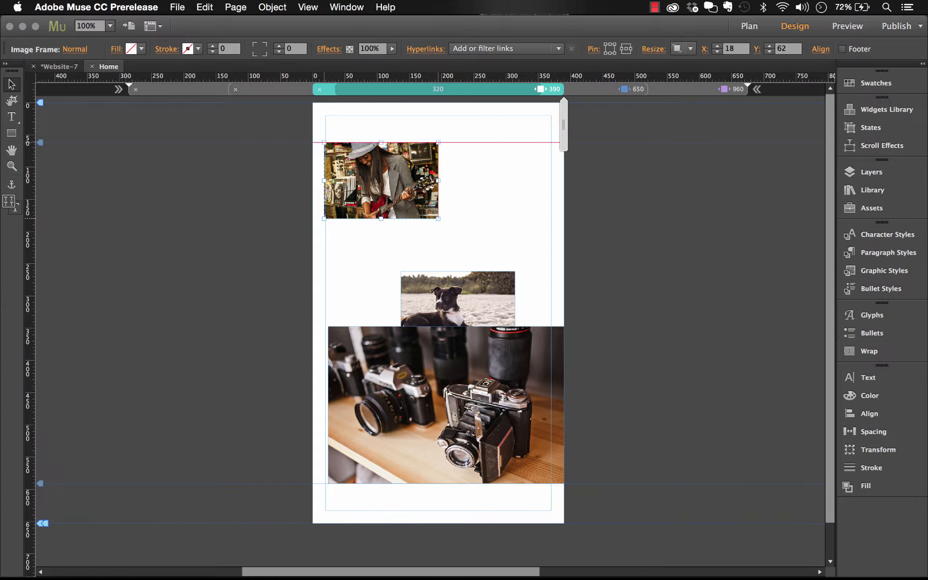
pyautogui.moveTo(438, 217); pyautogui.dragTo(553, 272)
# - Place the dog image below the guitarist, clear the camera image to about Y 633, and enlarge the dog image to the column width
pyautogui.scroll(-2, 460, 291)
pyautogui.moveTo(460, 291); pyautogui.dragTo(384, 318)
pyautogui.moveTo(496, 318); pyautogui.dragTo(495, 503)
pyautogui.click(424, 324)
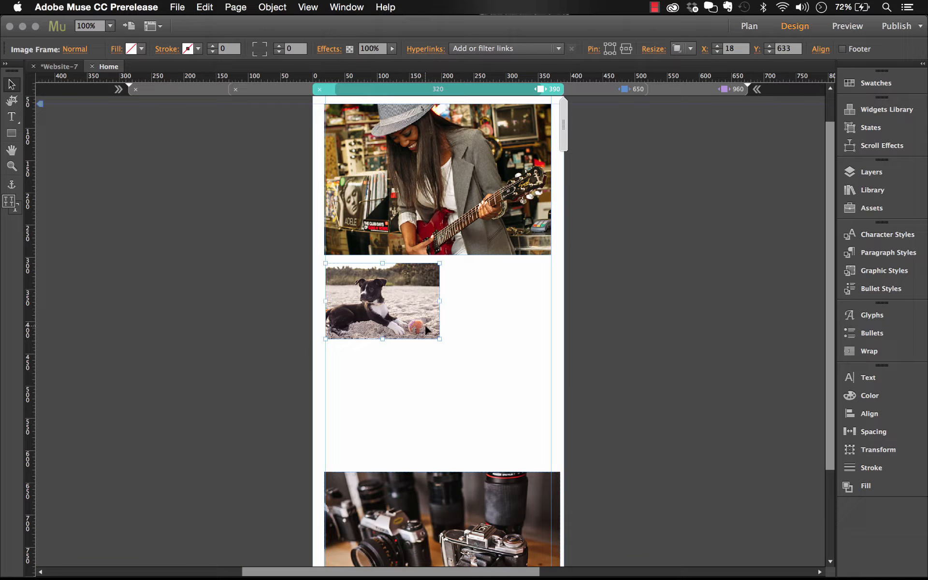
pyautogui.moveTo(439, 341); pyautogui.dragTo(551, 413)
# - Position the camera image below the dog at X 21, Y 584 and shrink it to the column width
pyautogui.scroll(-4, 480, 427)
pyautogui.moveTo(422, 435); pyautogui.dragTo(419, 387)
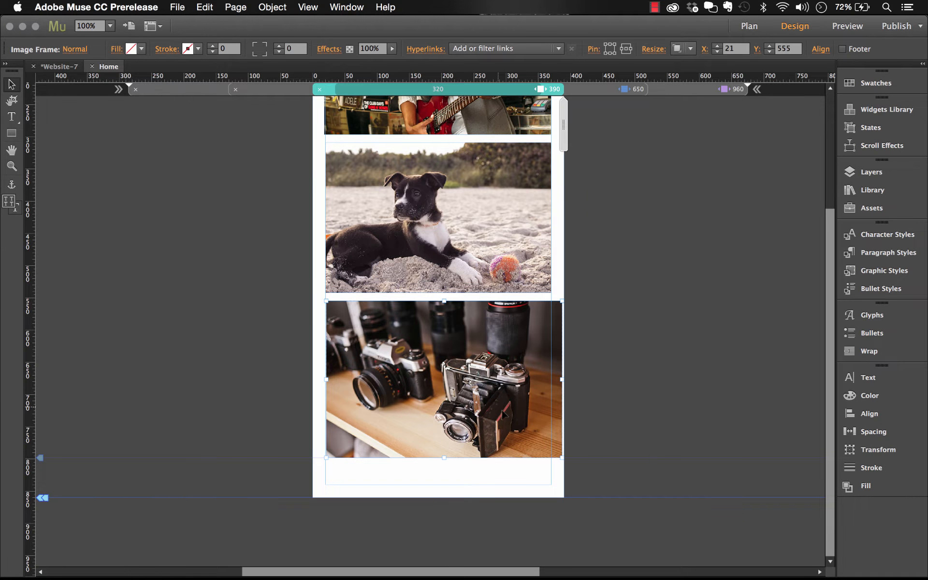
pyautogui.moveTo(562, 457); pyautogui.dragTo(551, 450)
pyautogui.moveTo(481, 343); pyautogui.dragTo(481, 362)
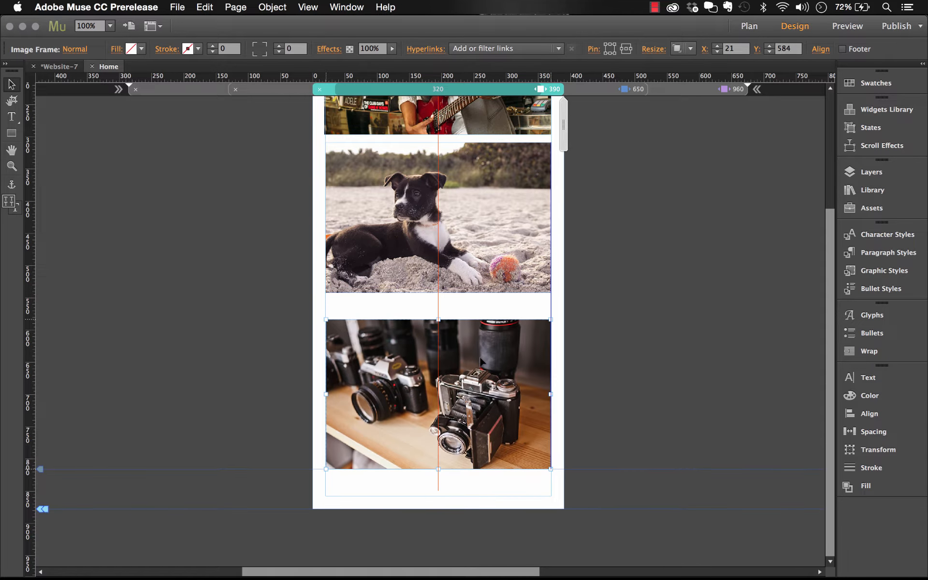
# - Move the dog image down to X 20, Y 322 to even the spacing, and fit the guitarist image's left edge to the margin guide
pyautogui.click(474, 230)
pyautogui.moveTo(474, 235); pyautogui.dragTo(476, 239)
pyautogui.scroll(5, 476, 239)
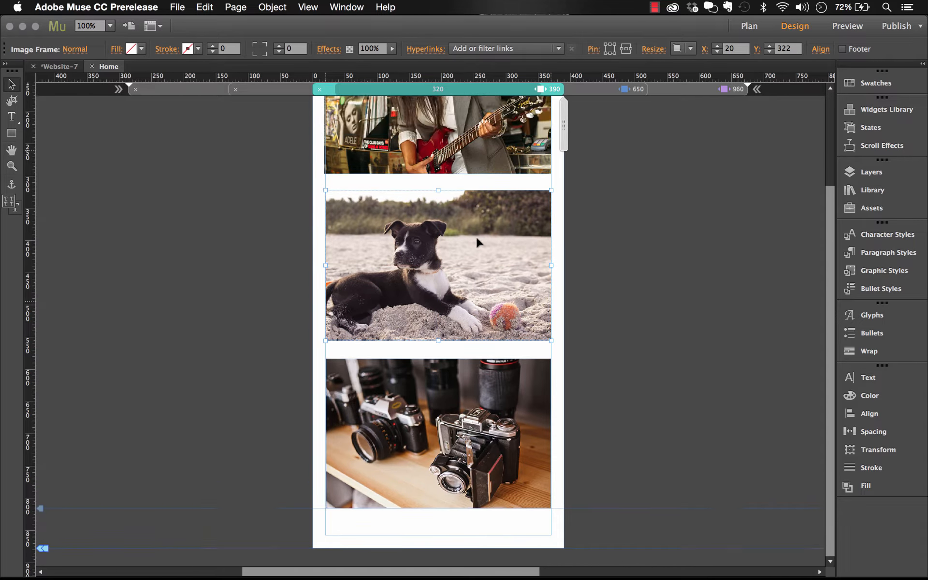
pyautogui.click(392, 181)
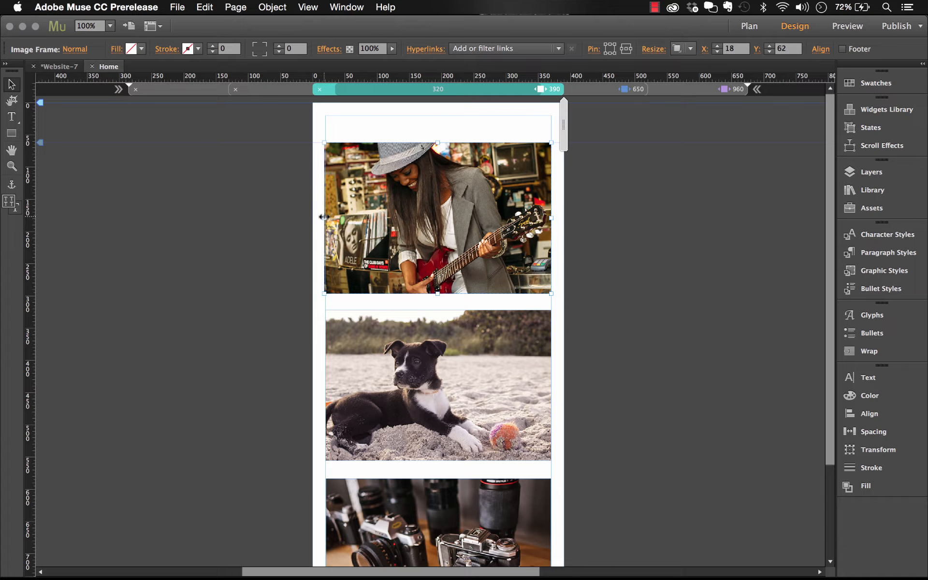
pyautogui.click(300, 219)
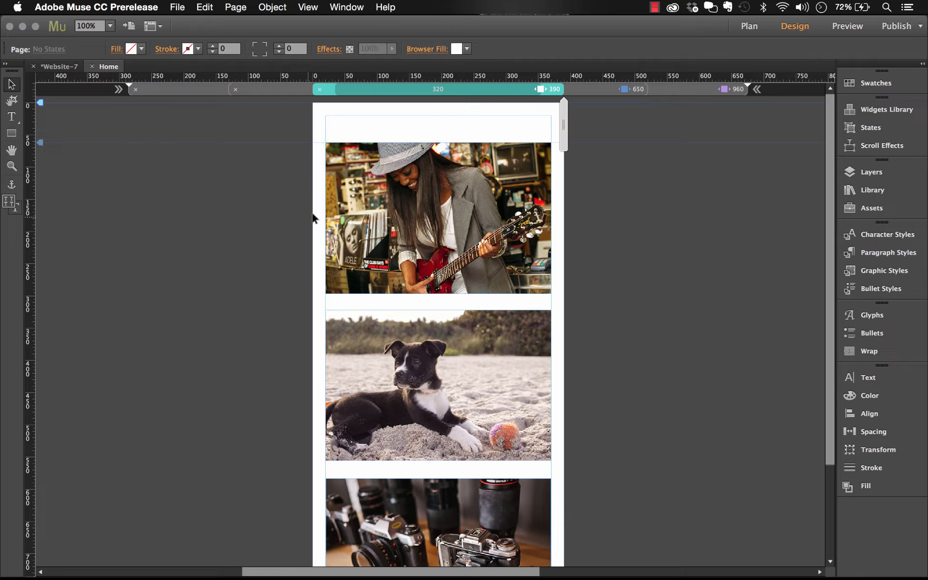
# - Review the page layouts at the 960, 650 and 390 breakpoints, ending at 960
pyautogui.click(715, 92)
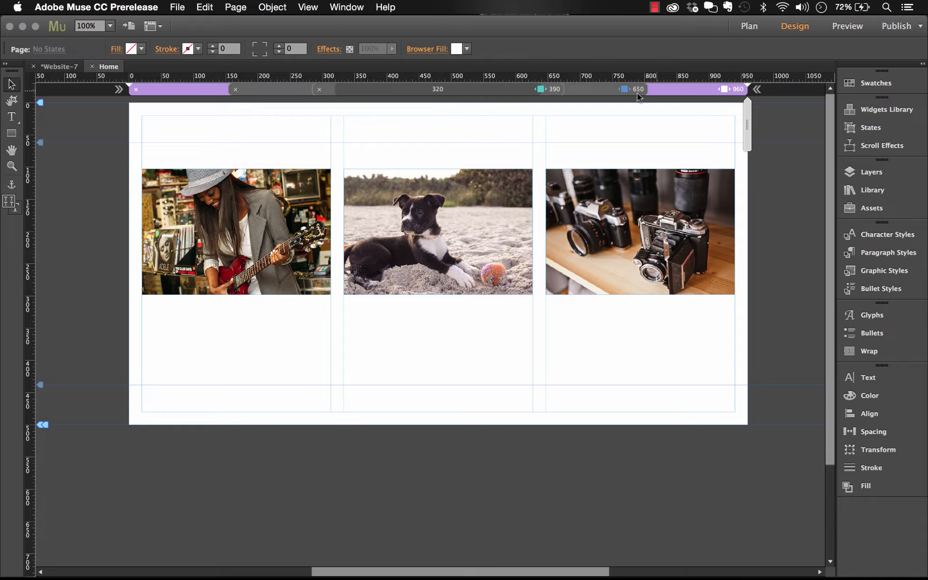
pyautogui.click(620, 91)
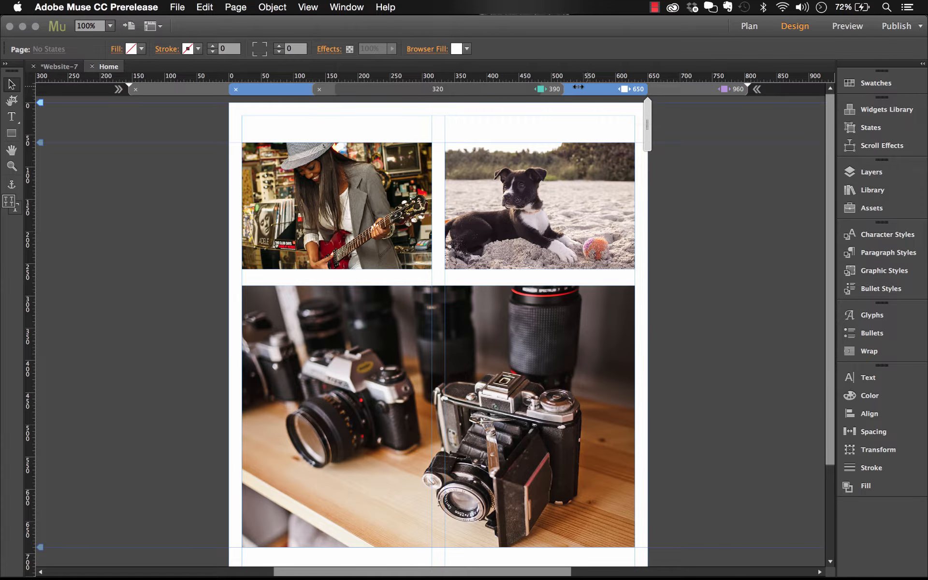
pyautogui.click(525, 92)
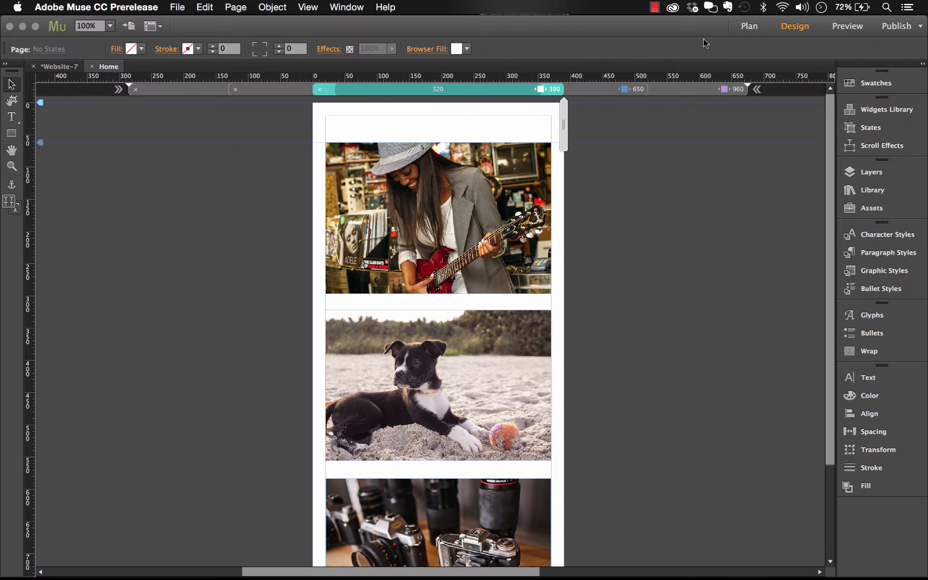
pyautogui.click(714, 91)
# - Preview the page in the Chrome browser and narrow the window to check how the image layout responds
pyautogui.click(177, 7)
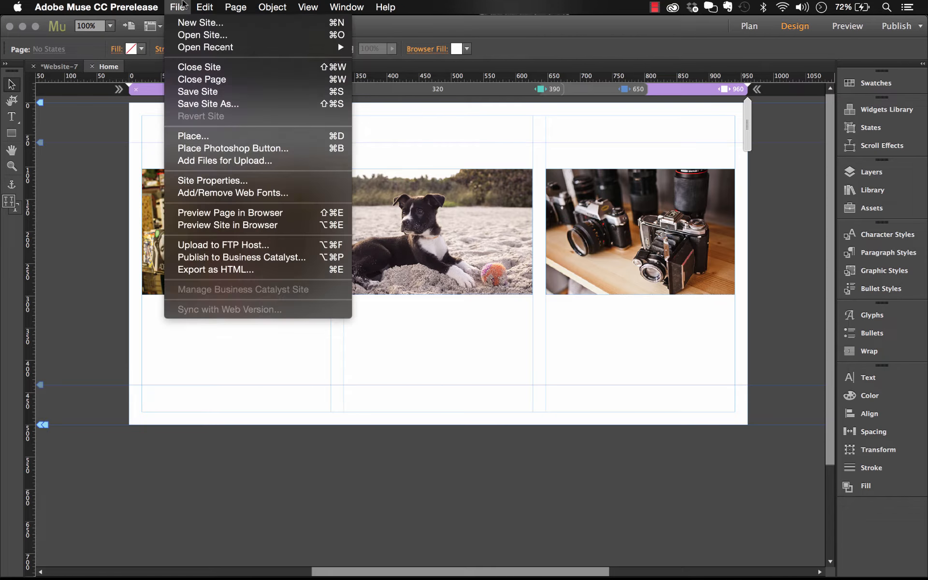
pyautogui.click(244, 215)
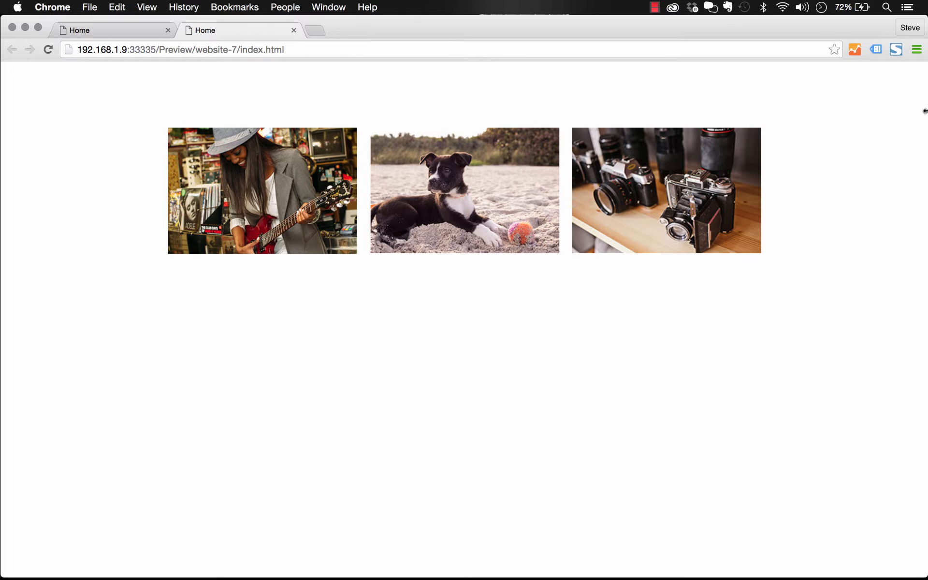
pyautogui.moveTo(924, 109); pyautogui.dragTo(410, 197)
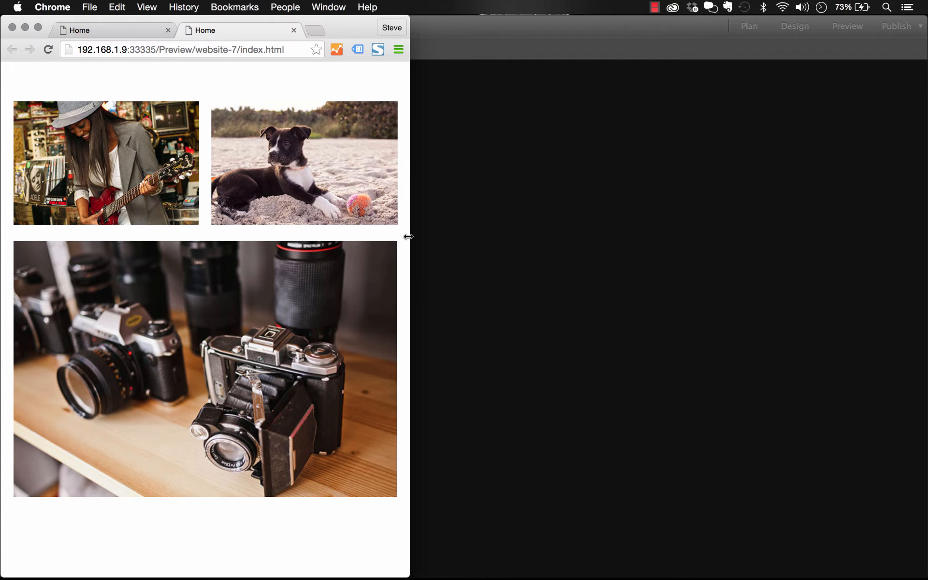
# - Narrow the browser window to its minimum width to check the image layout, and widen it back to full width
pyautogui.moveTo(405, 235); pyautogui.dragTo(382, 243)
pyautogui.moveTo(379, 242); pyautogui.dragTo(258, 258)
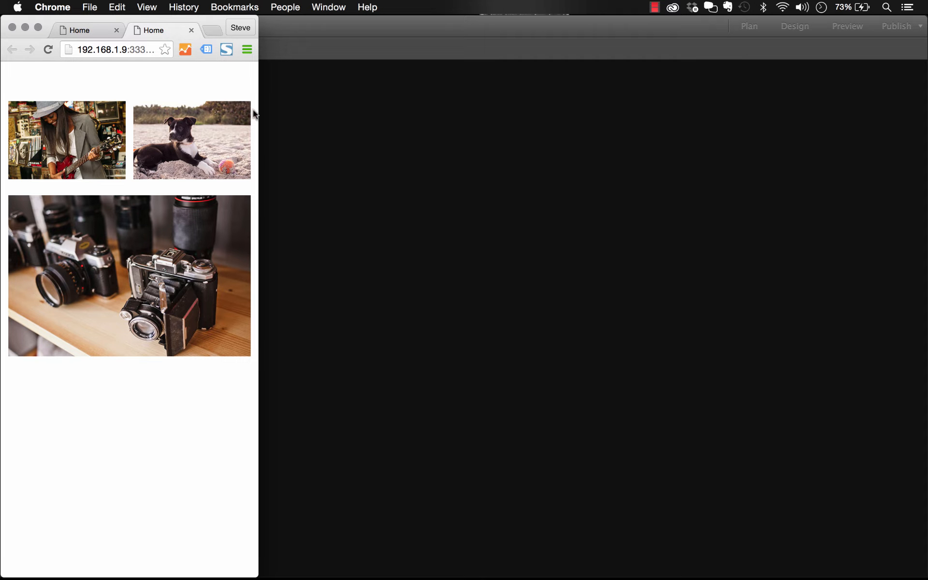
pyautogui.moveTo(258, 110)
pyautogui.mouseDown()
pyautogui.moveTo(281, 110)
pyautogui.moveTo(259, 111)
pyautogui.mouseUp()
pyautogui.moveTo(258, 75); pyautogui.dragTo(859, 103)
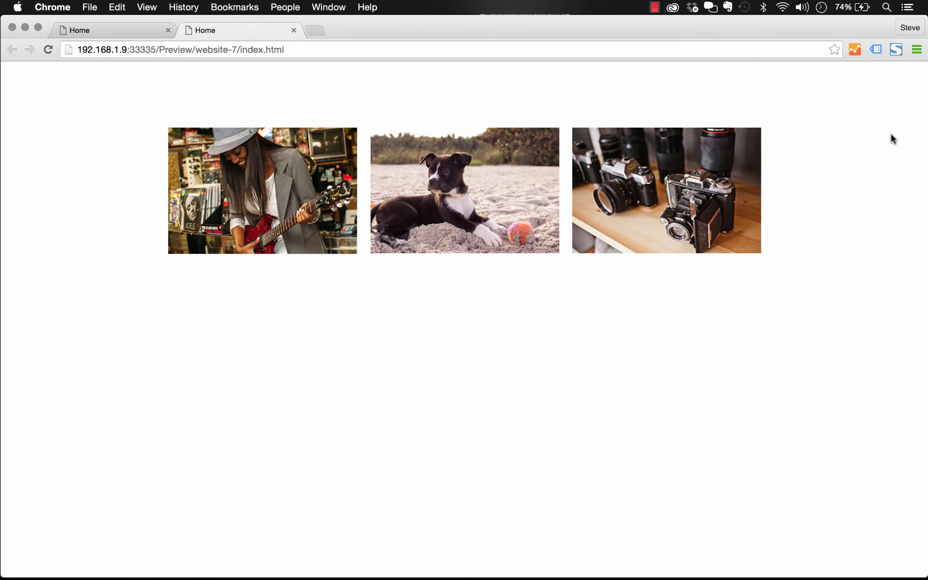
# - Open Chrome's Developer Tools, resize the page area to examine the image layout across the breakpoints, and close the tools
pyautogui.click(919, 51)
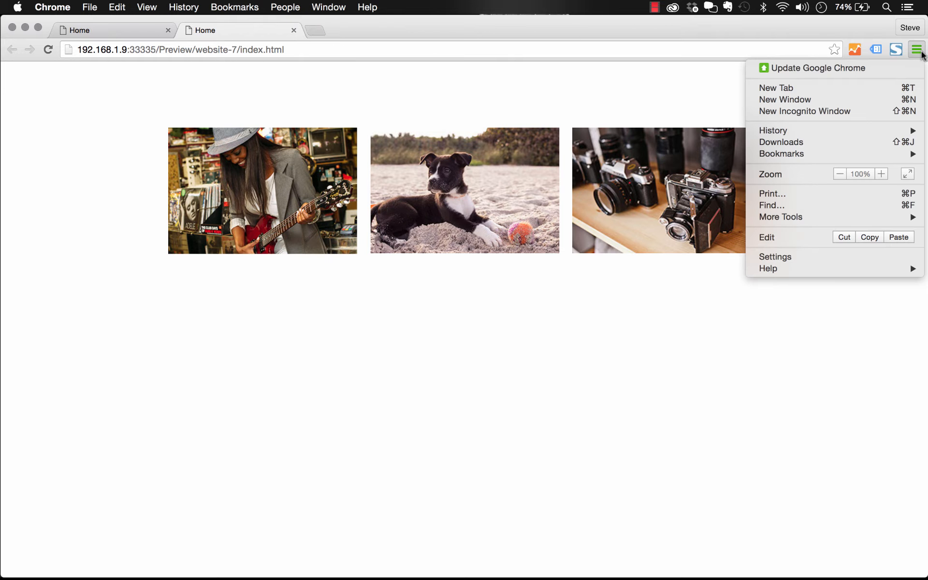
pyautogui.moveTo(846, 218)
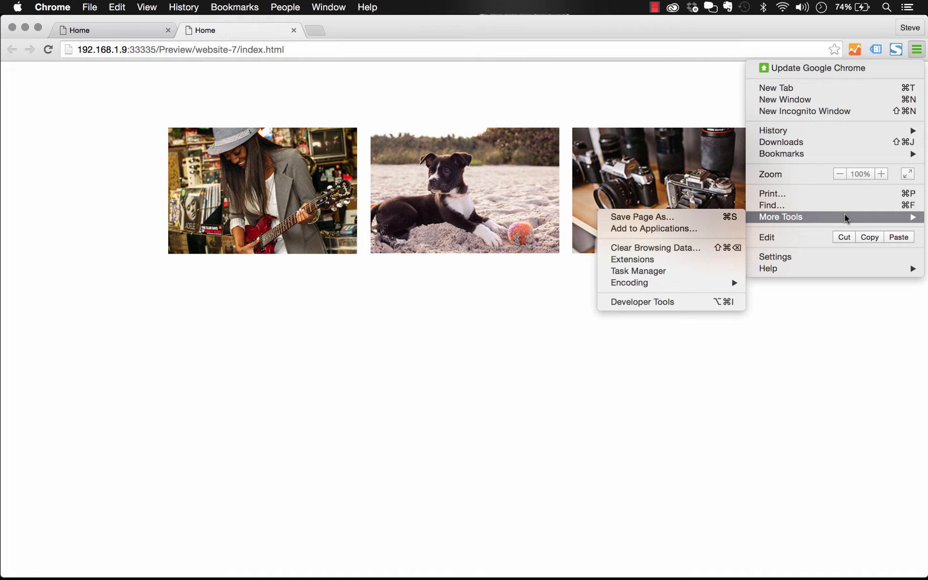
pyautogui.click(677, 308)
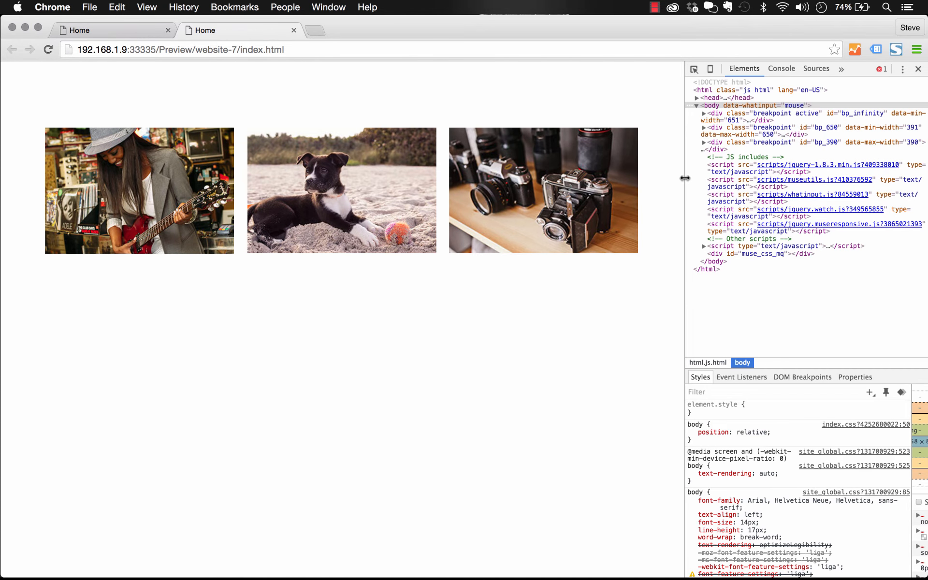
pyautogui.moveTo(685, 178); pyautogui.dragTo(245, 279)
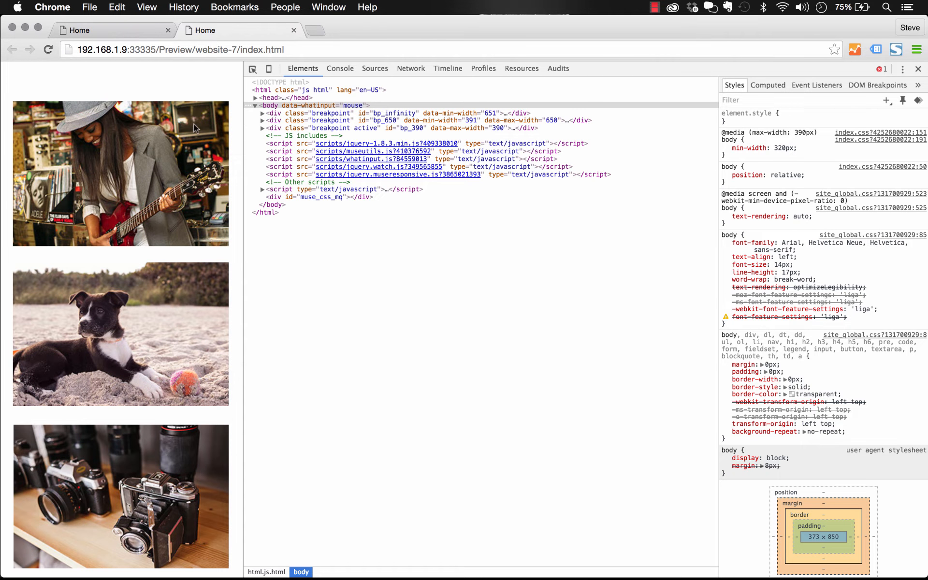
pyautogui.moveTo(242, 110); pyautogui.dragTo(375, 111)
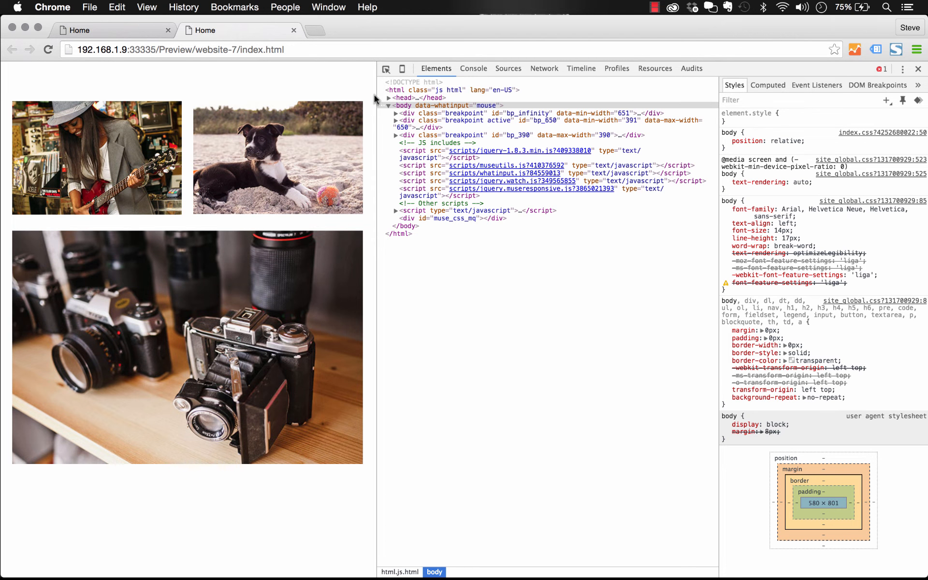
pyautogui.moveTo(375, 99); pyautogui.dragTo(330, 104)
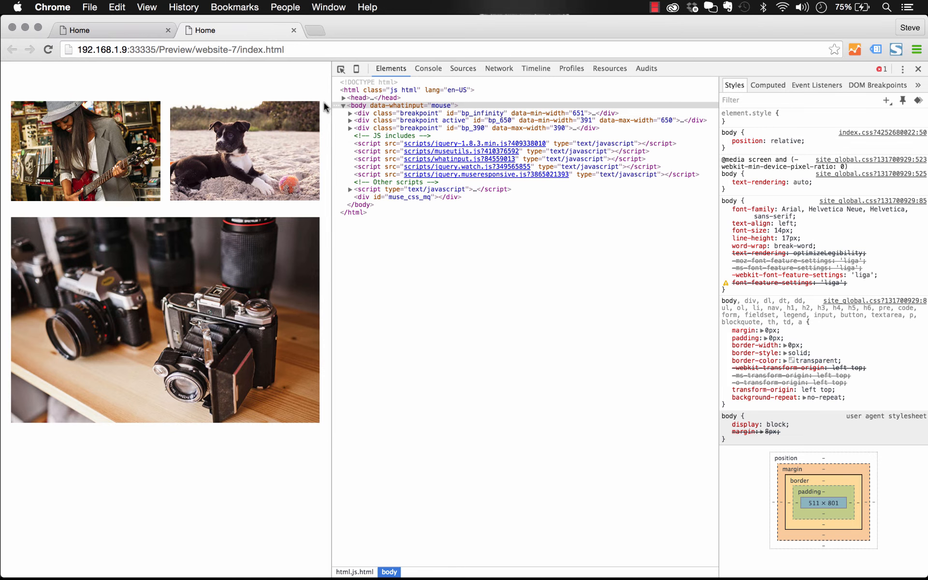
pyautogui.moveTo(331, 103); pyautogui.dragTo(507, 104)
pyautogui.click(918, 68)
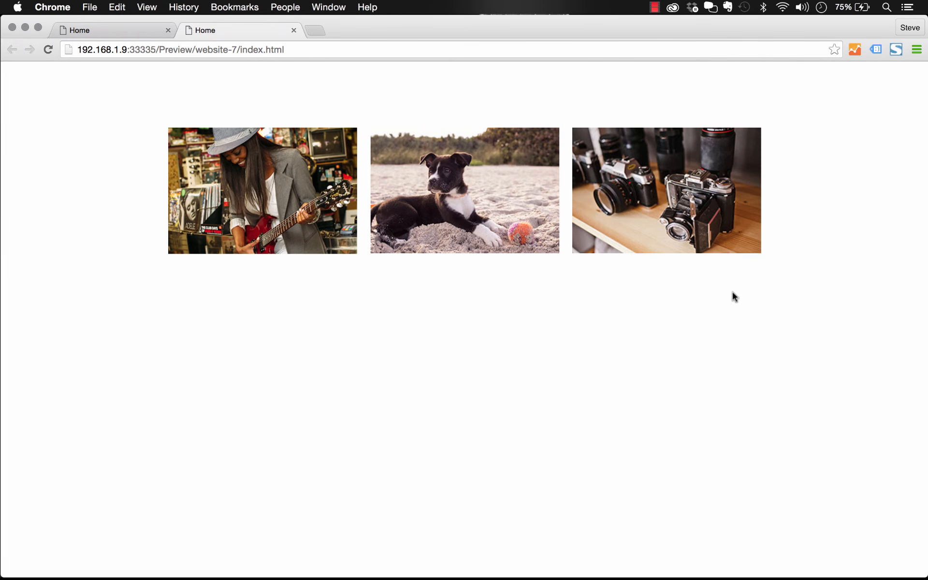
# - Switch to Adobe Muse and move the smallest breakpoint from 390 to 448
pyautogui.moveTo(430, 576)
pyautogui.click(542, 575)
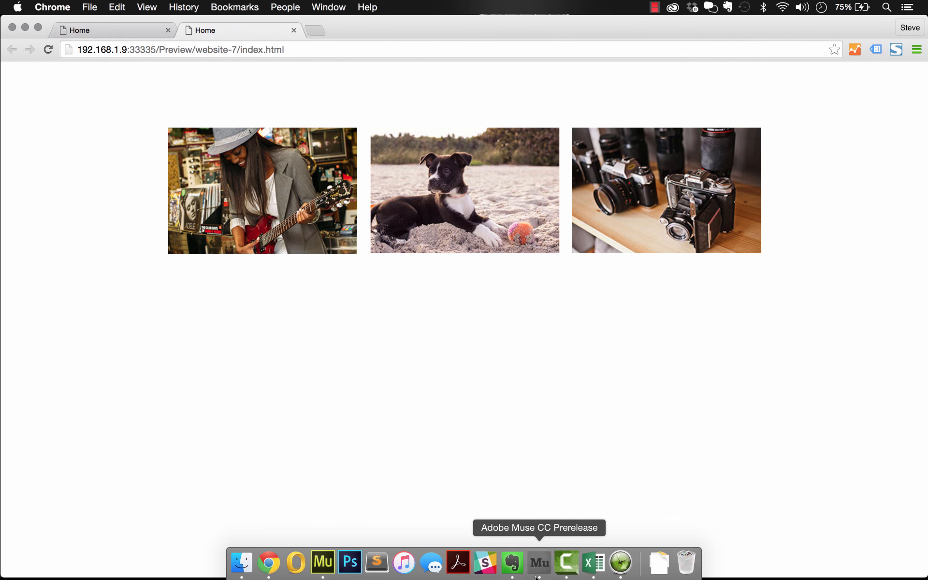
pyautogui.moveTo(561, 89); pyautogui.dragTo(601, 89)
# - Preview the page in the browser again and narrow the window to check the stacked single-column image layout
pyautogui.click(179, 5)
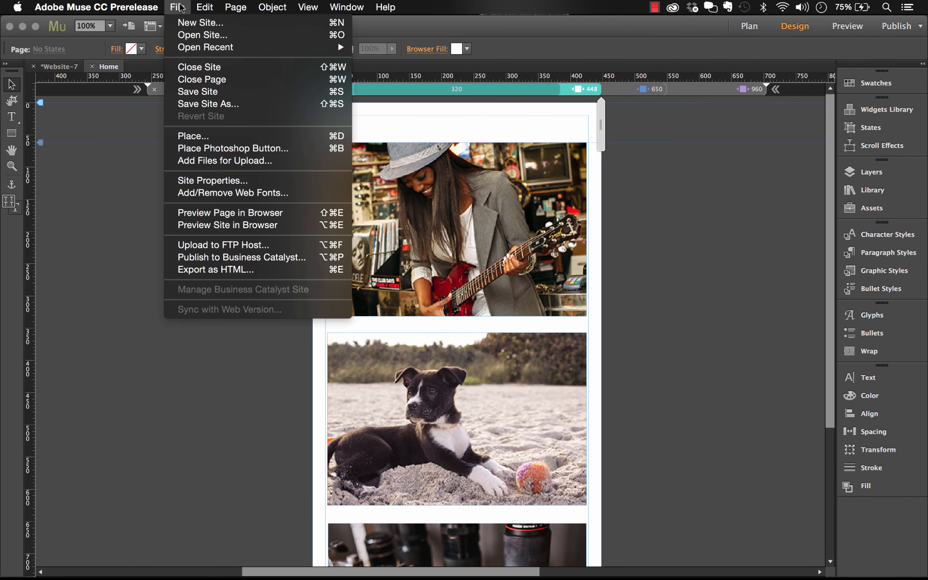
pyautogui.click(255, 217)
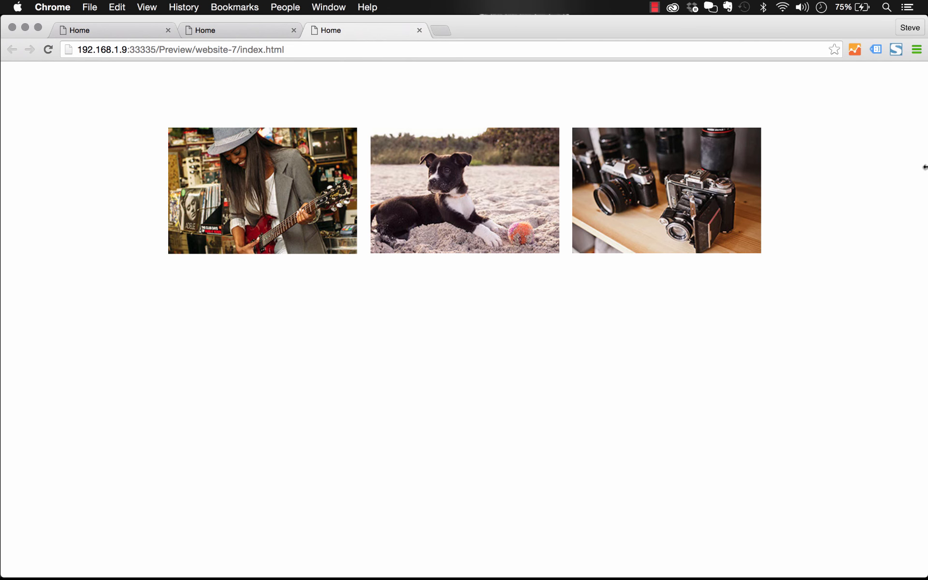
pyautogui.moveTo(924, 166); pyautogui.dragTo(265, 277)
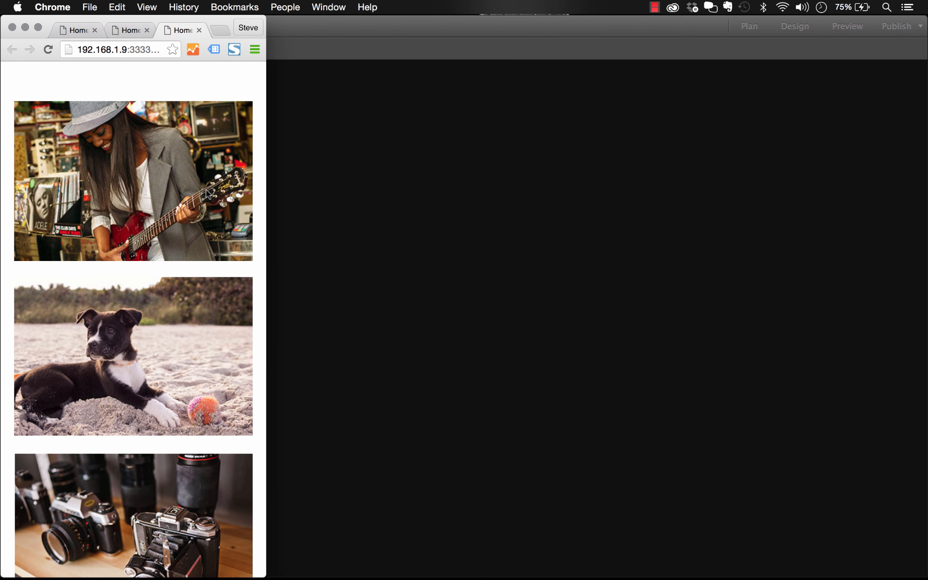